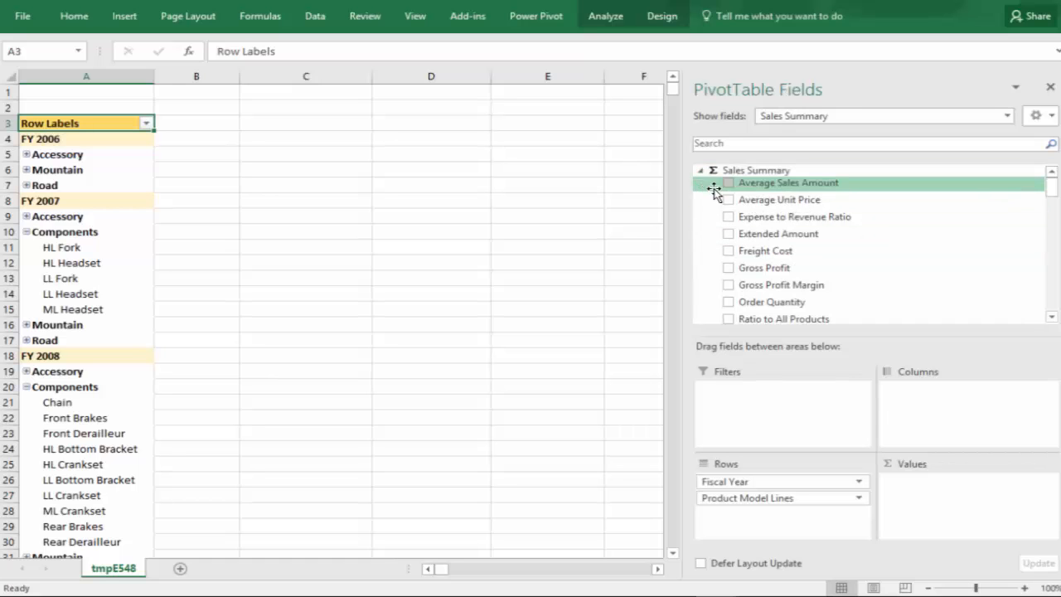
# Add the Gross Profit measure to the PivotTable's values and review it against the fiscal year and product rows
pyautogui.moveTo(741, 268); pyautogui.dragTo(958, 500)
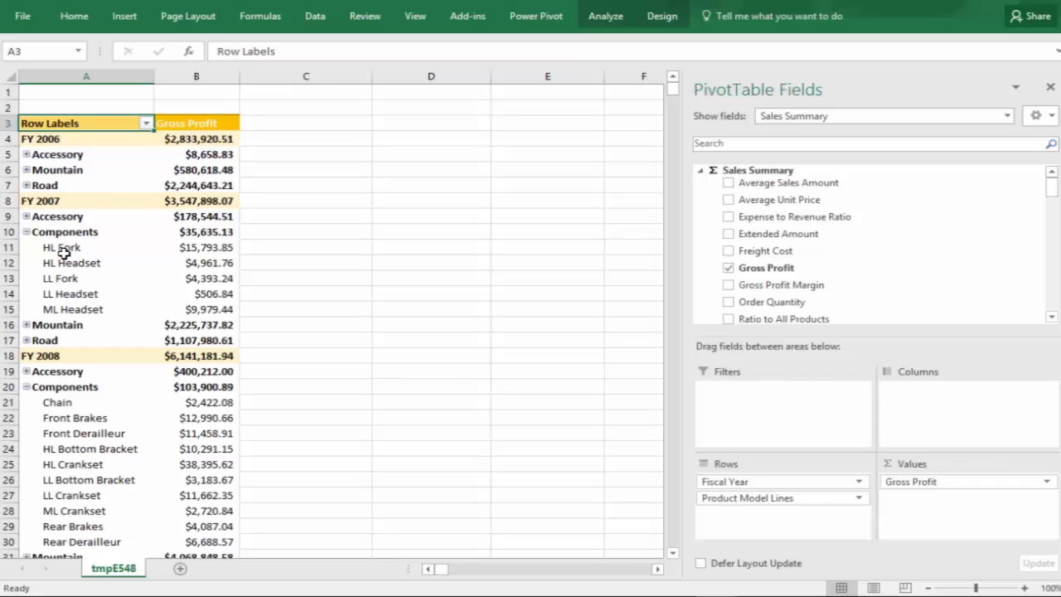
pyautogui.moveTo(64, 252)
pyautogui.moveTo(226, 448)
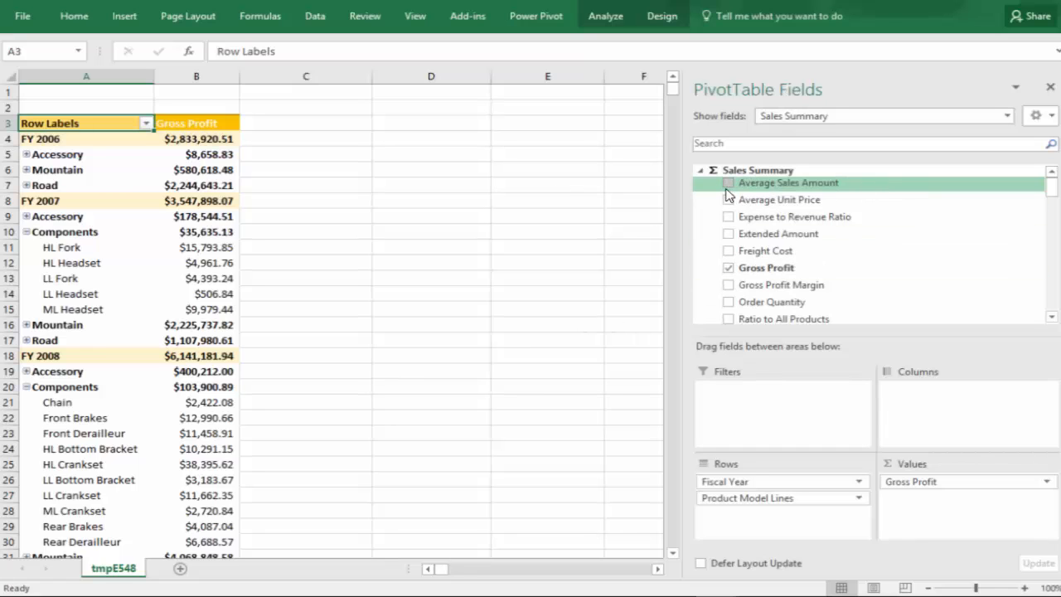
# Show the Exchange Rates measure group's fields and add End of Day Rate to the PivotTable's values
pyautogui.click(792, 118)
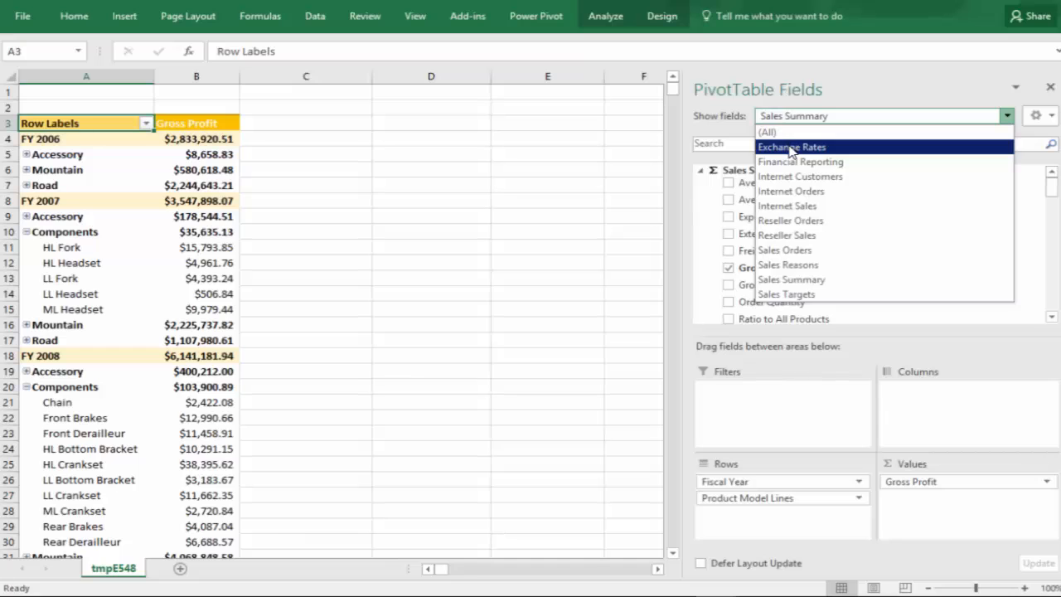
pyautogui.click(792, 147)
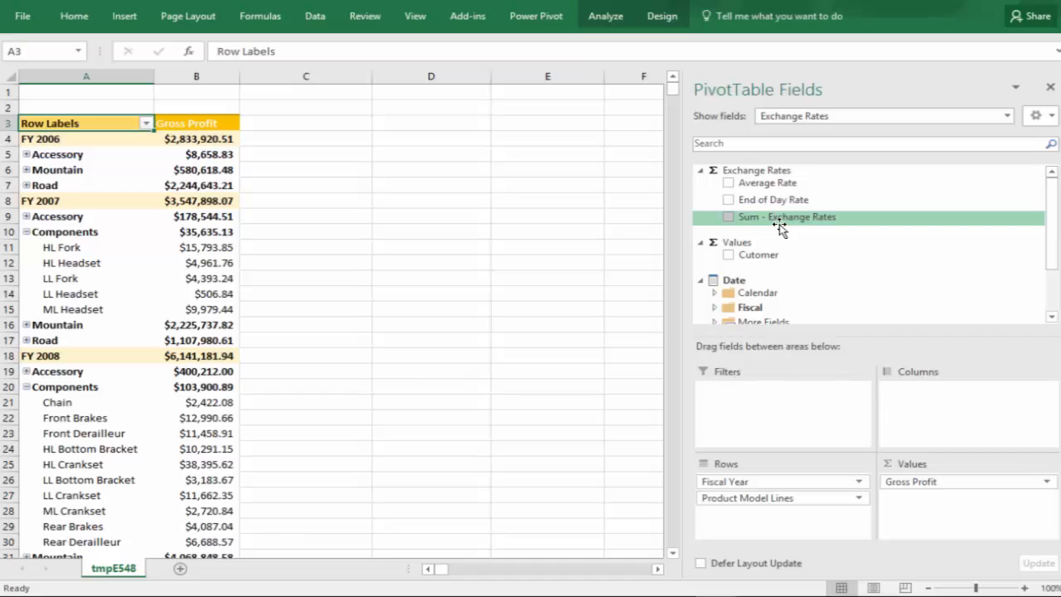
pyautogui.click(729, 202)
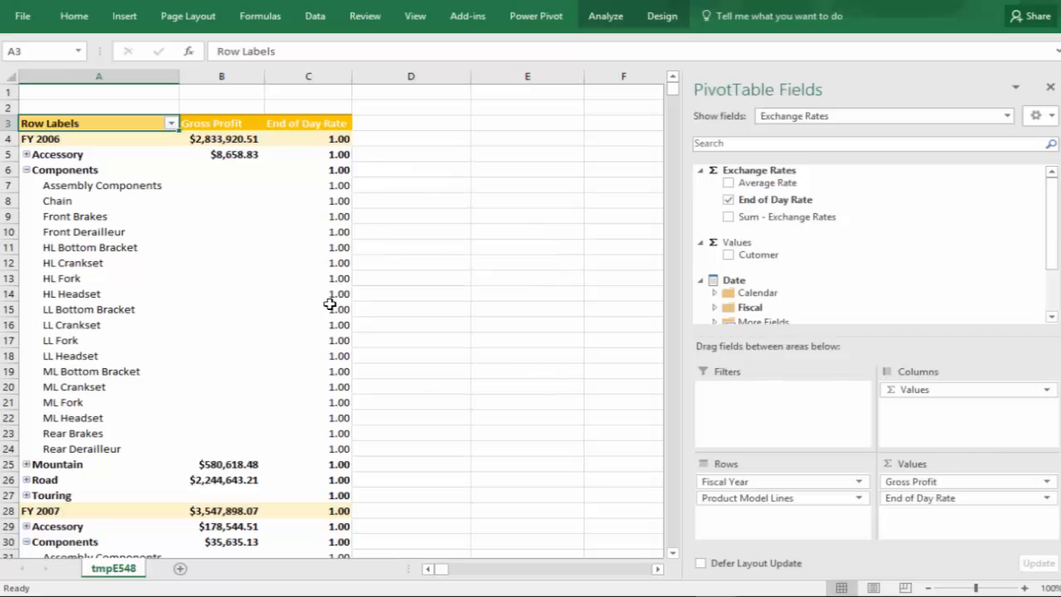
pyautogui.moveTo(329, 343)
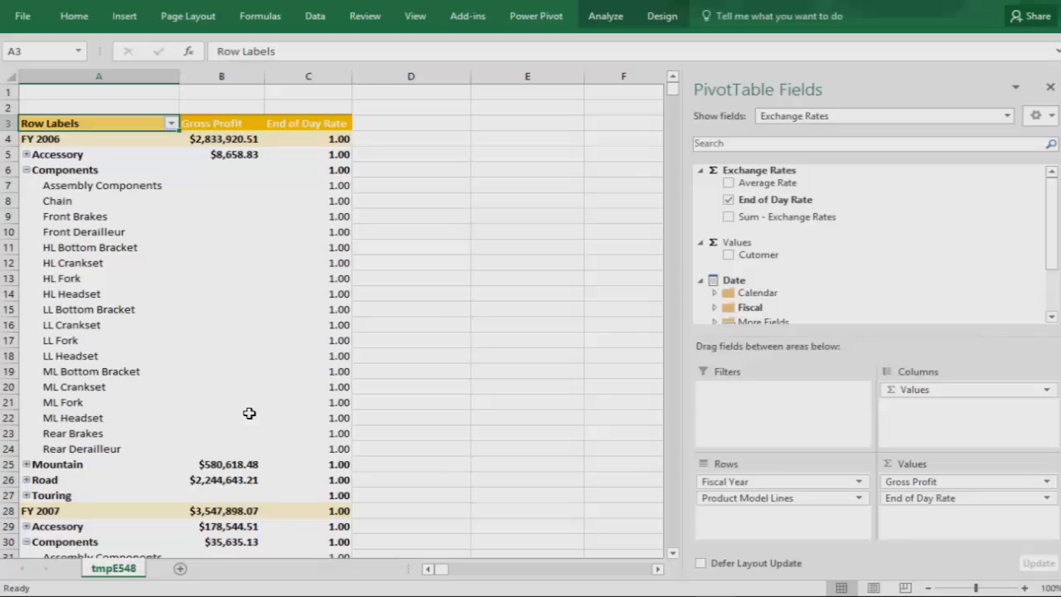
pyautogui.moveTo(249, 417)
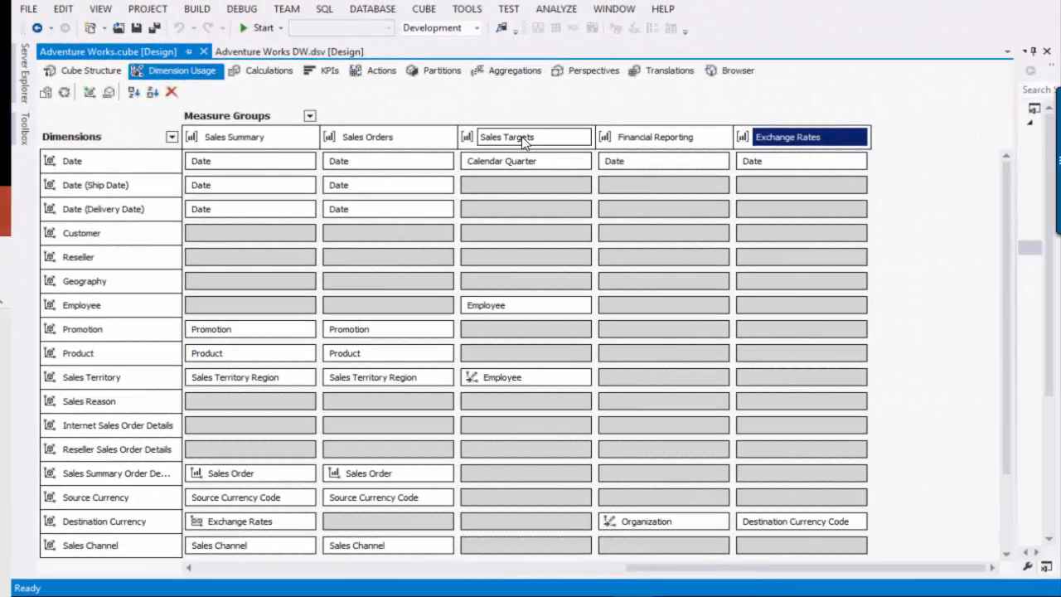
# In Visual Studio, examine the Adventure Works cube's dimension usage and the relationship between Sales Targets and Date
pyautogui.click(639, 136)
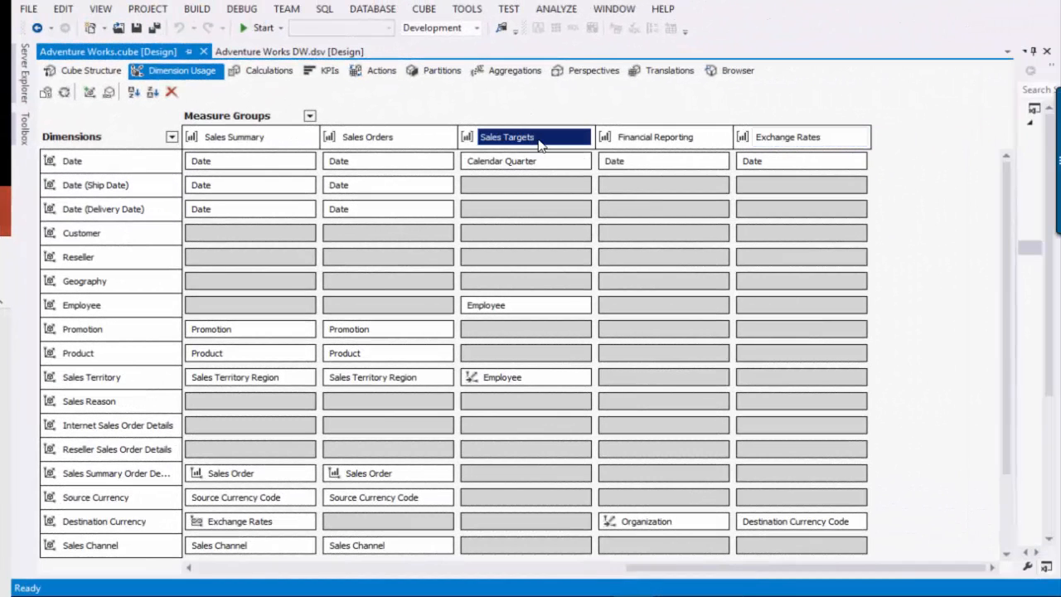
pyautogui.click(771, 145)
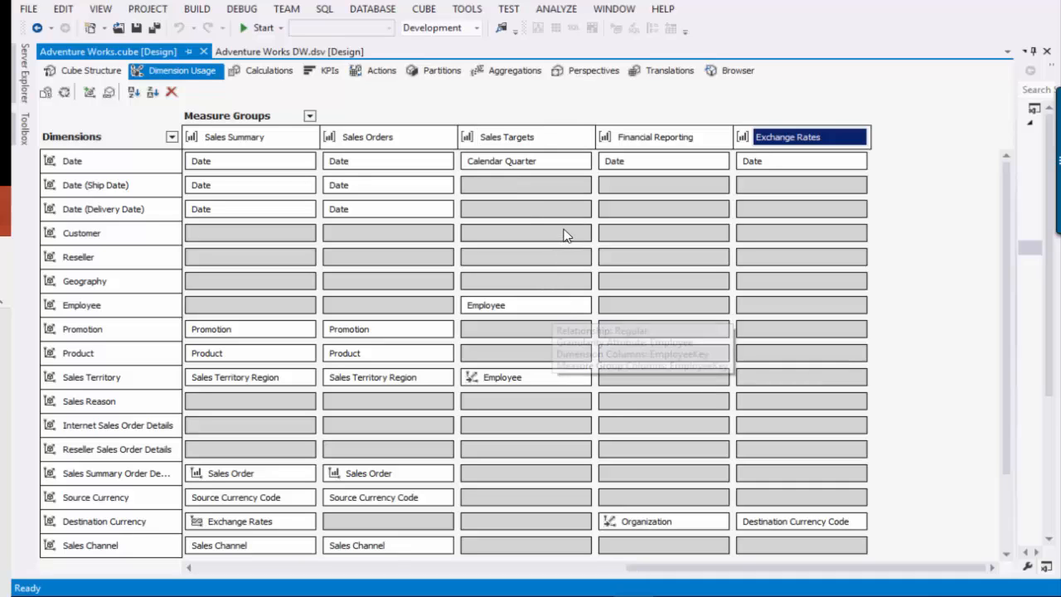
pyautogui.click(583, 167)
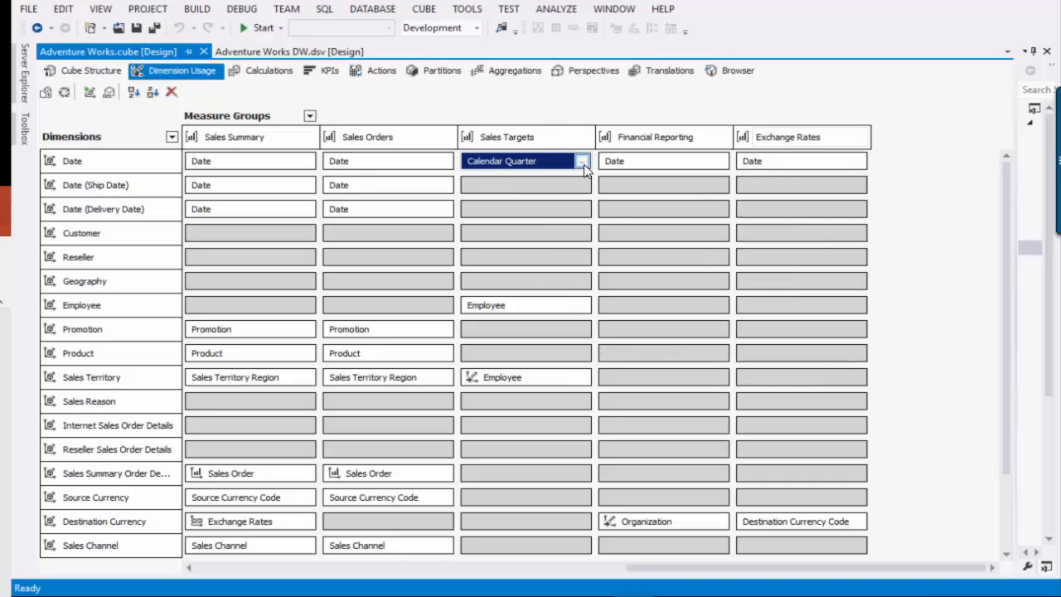
pyautogui.click(584, 163)
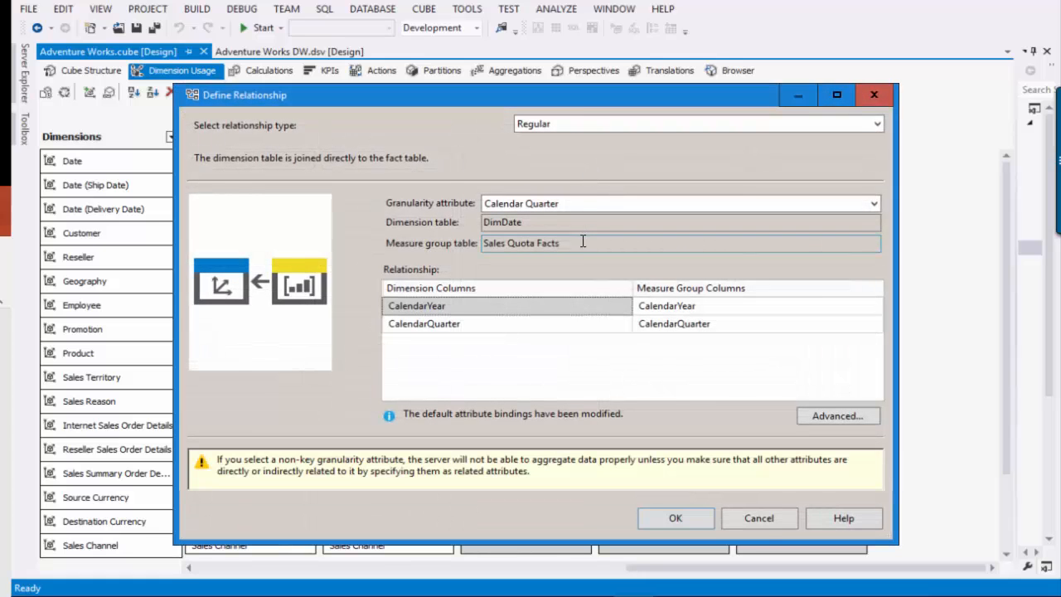
pyautogui.click(759, 520)
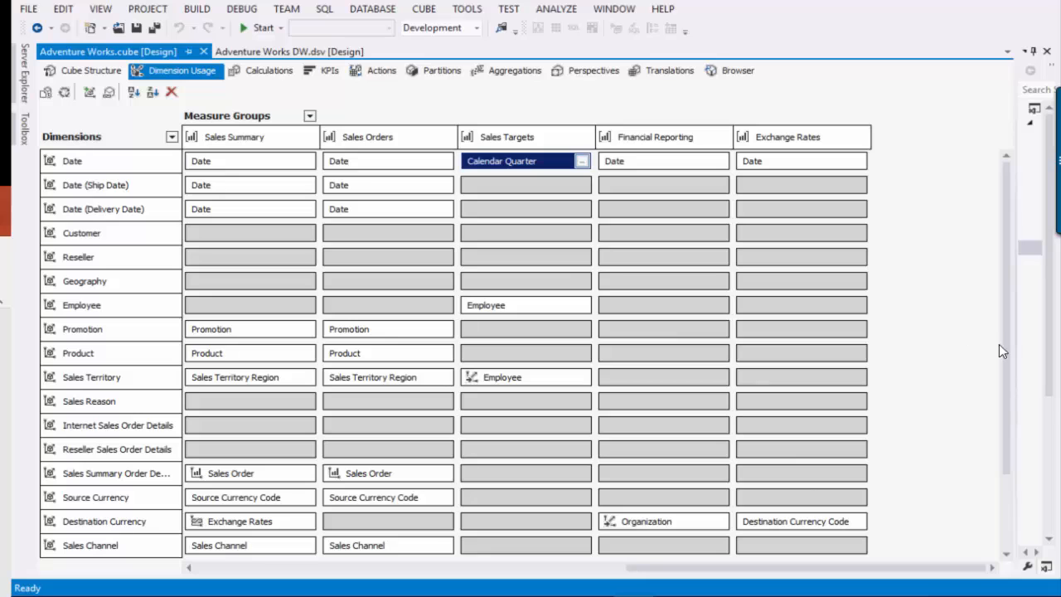
pyautogui.moveTo(1003, 341); pyautogui.dragTo(1004, 426)
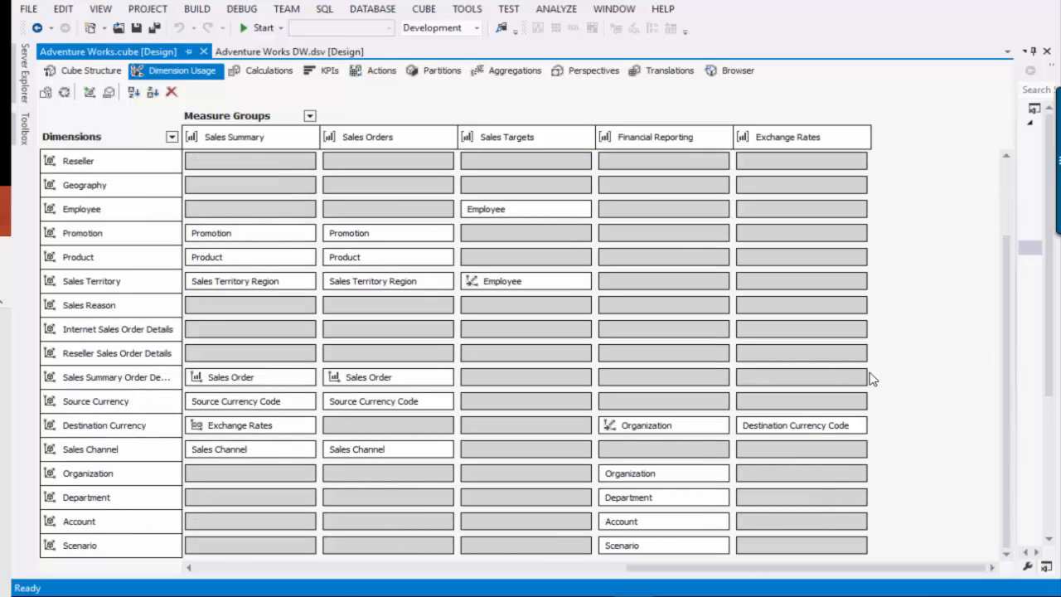
pyautogui.moveTo(1005, 439); pyautogui.dragTo(998, 325)
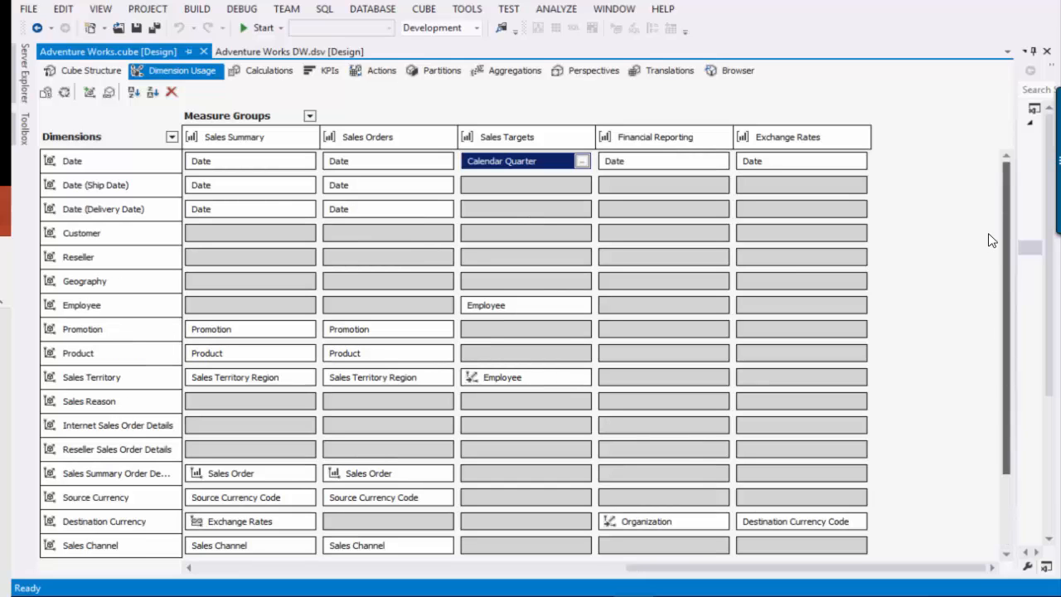
# Display the Sales Targets measure group's properties at a readable width and examine its IgnoreUnrelatedDimensions setting
pyautogui.rightClick(562, 147)
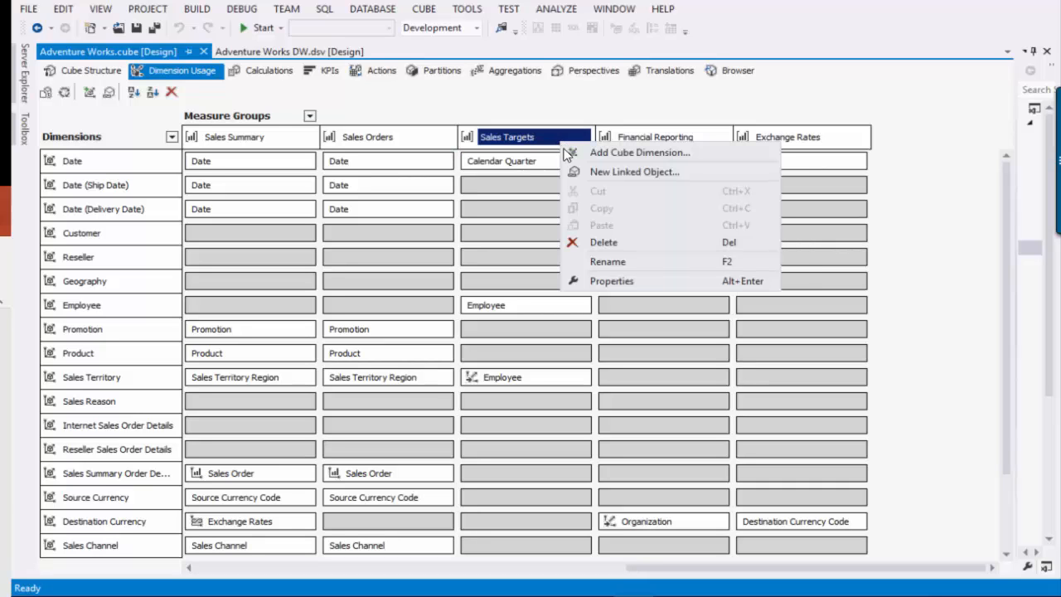
pyautogui.click(609, 282)
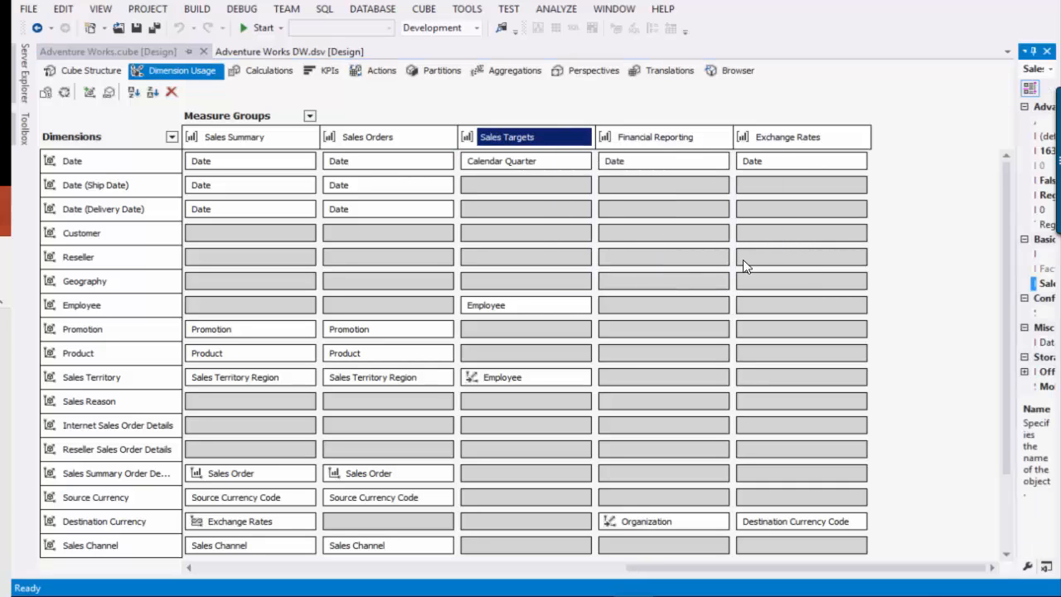
pyautogui.moveTo(1016, 294); pyautogui.dragTo(871, 333)
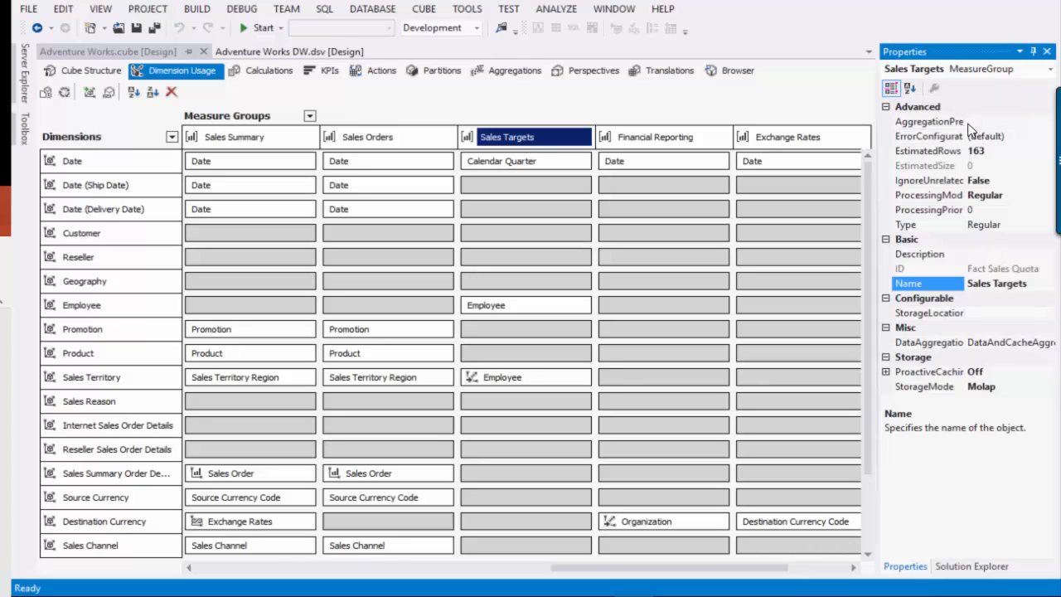
pyautogui.moveTo(970, 125); pyautogui.dragTo(1026, 128)
pyautogui.moveTo(878, 225); pyautogui.dragTo(782, 241)
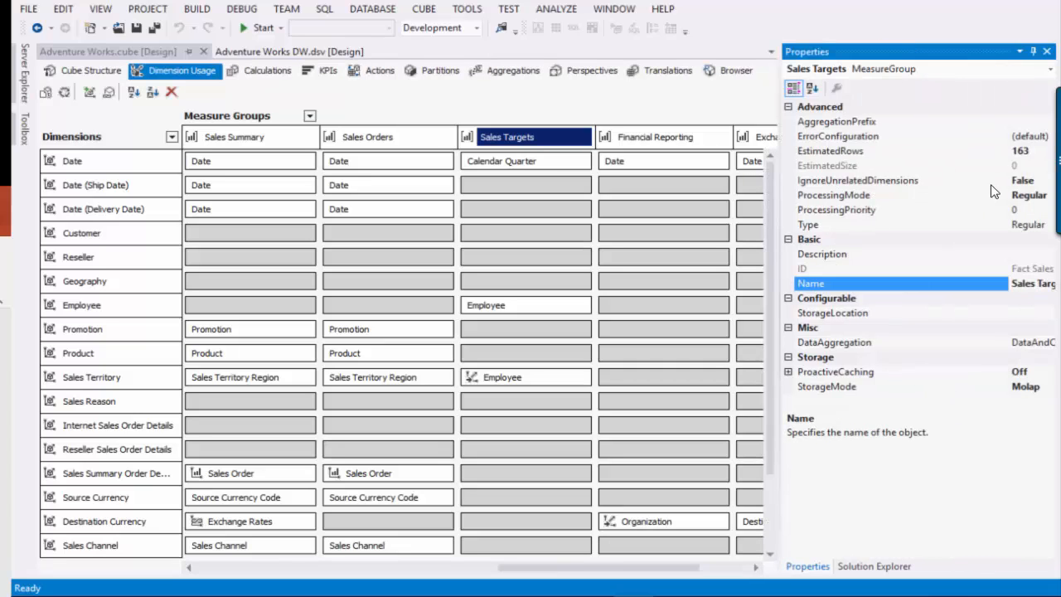
pyautogui.moveTo(1006, 131); pyautogui.dragTo(934, 150)
pyautogui.click(896, 181)
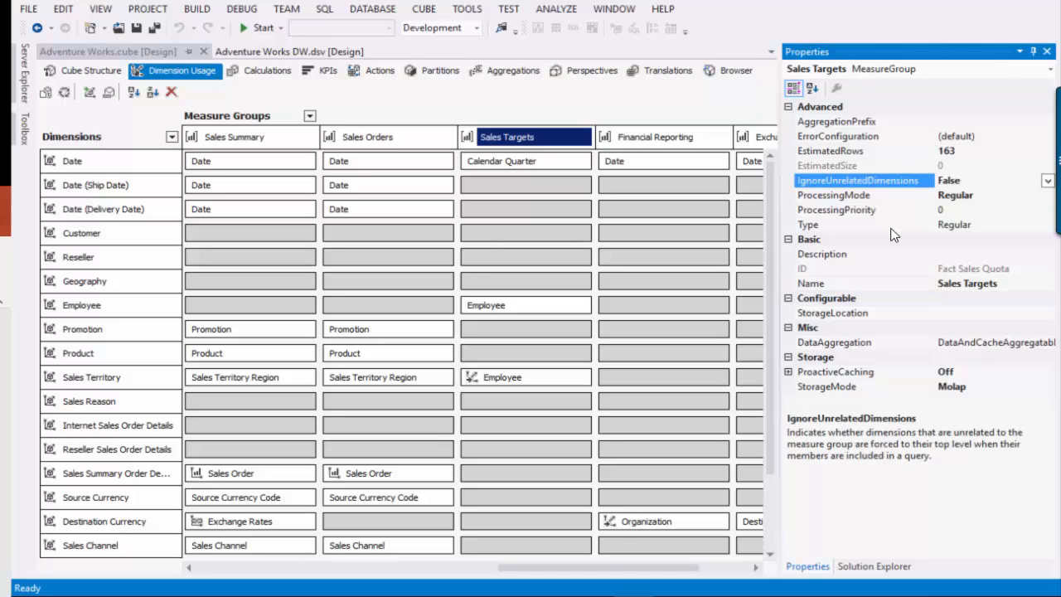
# Set IgnoreUnrelatedDimensions to False for the Exchange Rates measure group and save the cube
pyautogui.moveTo(618, 569); pyautogui.dragTo(672, 565)
pyautogui.click(651, 138)
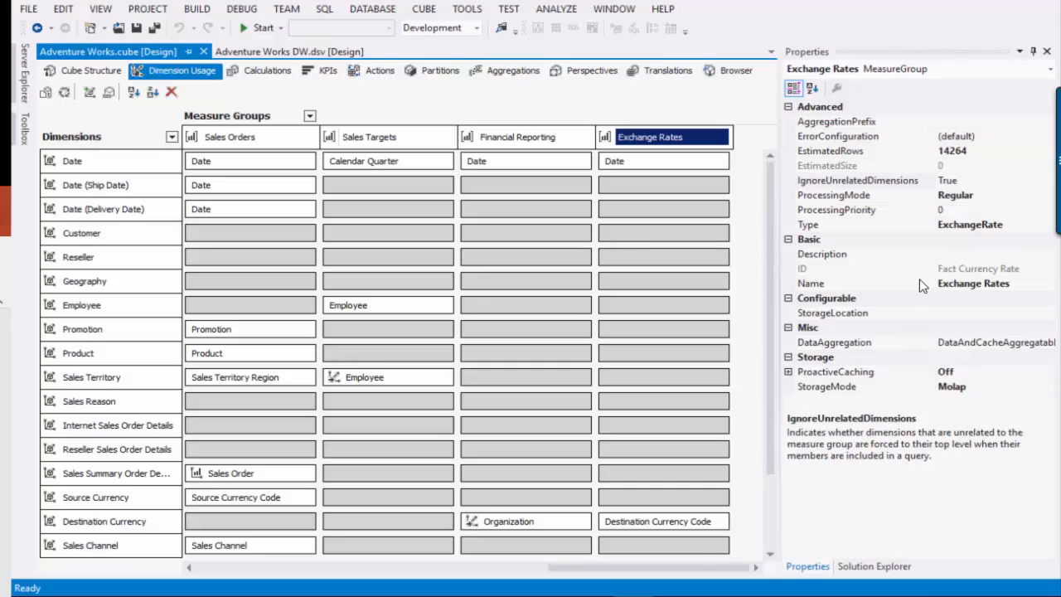
pyautogui.click(960, 180)
pyautogui.doubleClick(960, 180)
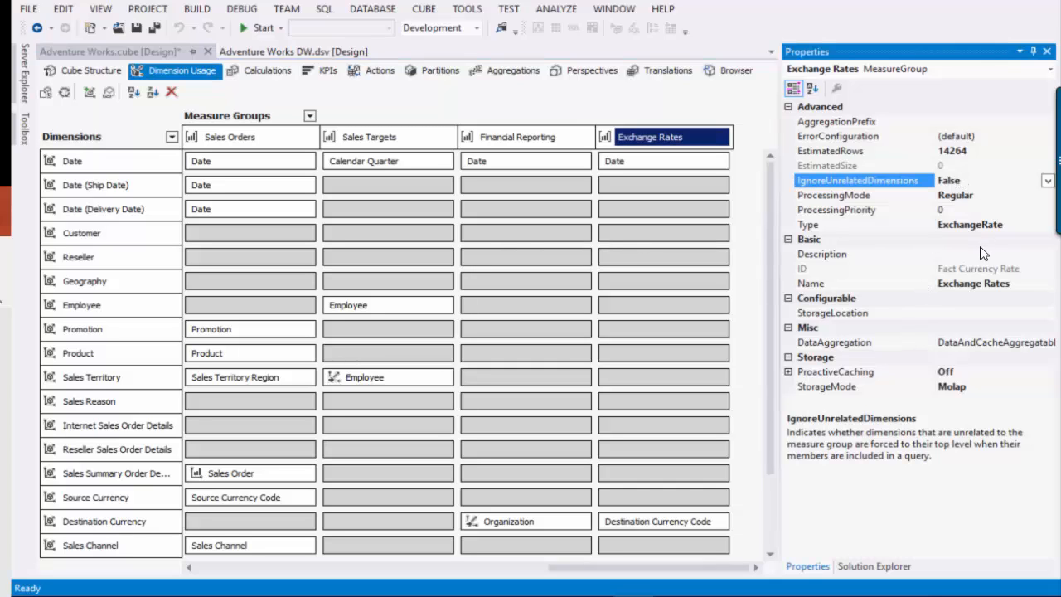
pyautogui.click(752, 340)
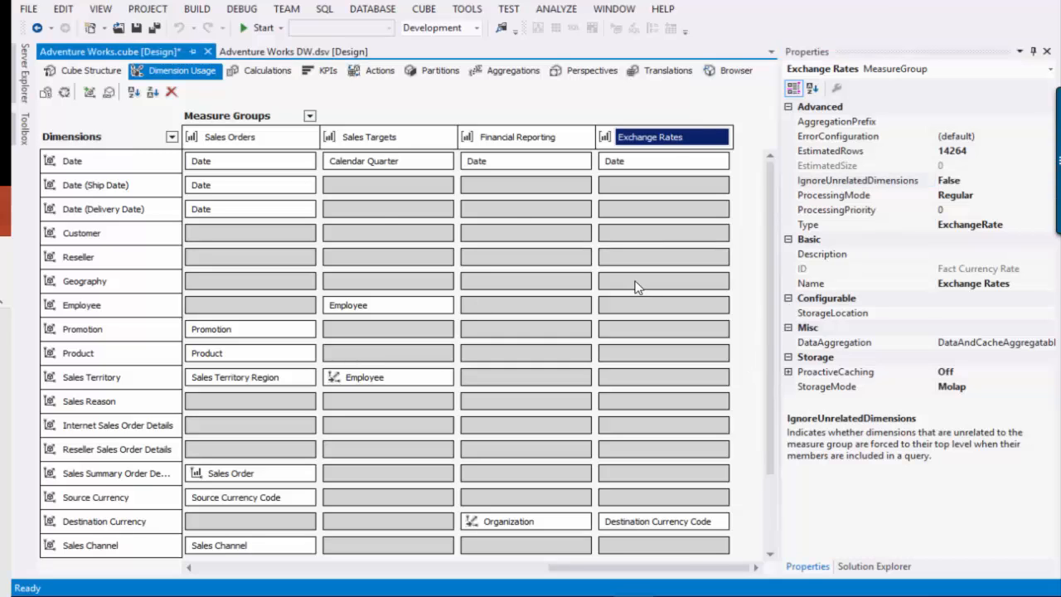
pyautogui.click(136, 27)
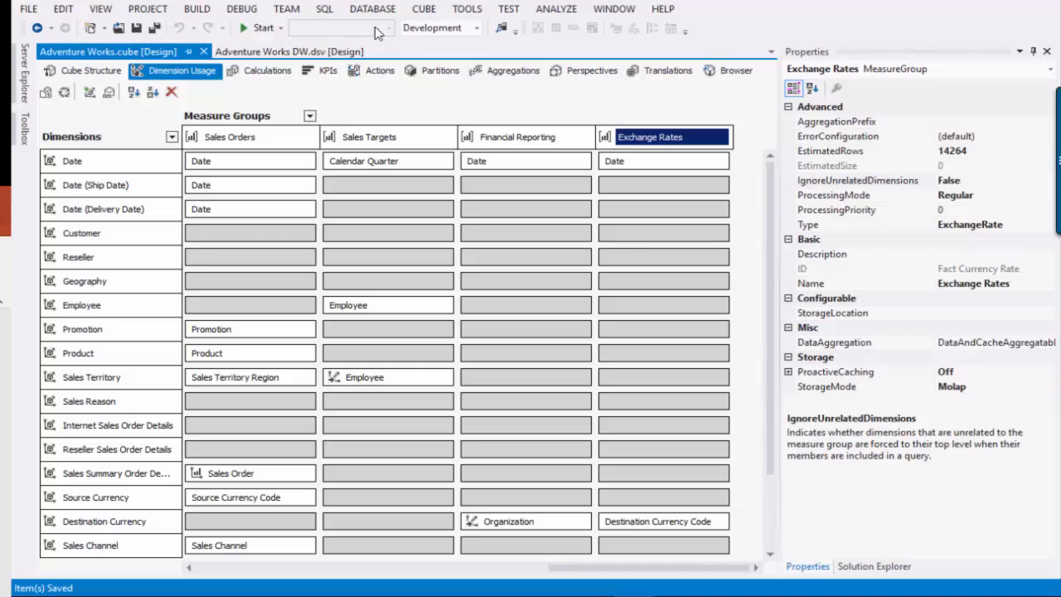
# Deploy the AdventureWorksDW2012 solution with the saved cube change
pyautogui.click(100, 9)
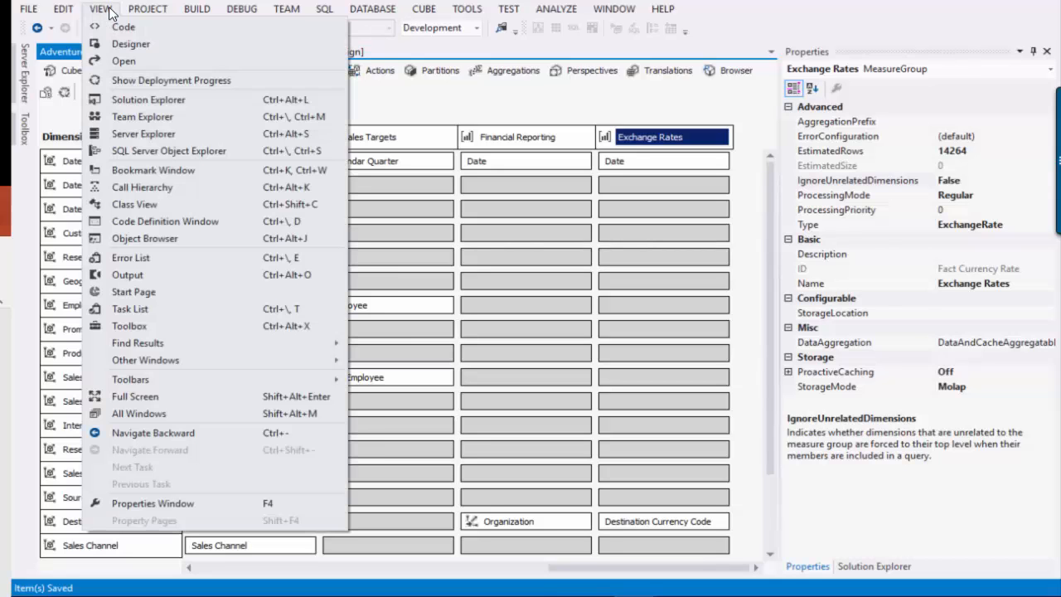
pyautogui.click(137, 100)
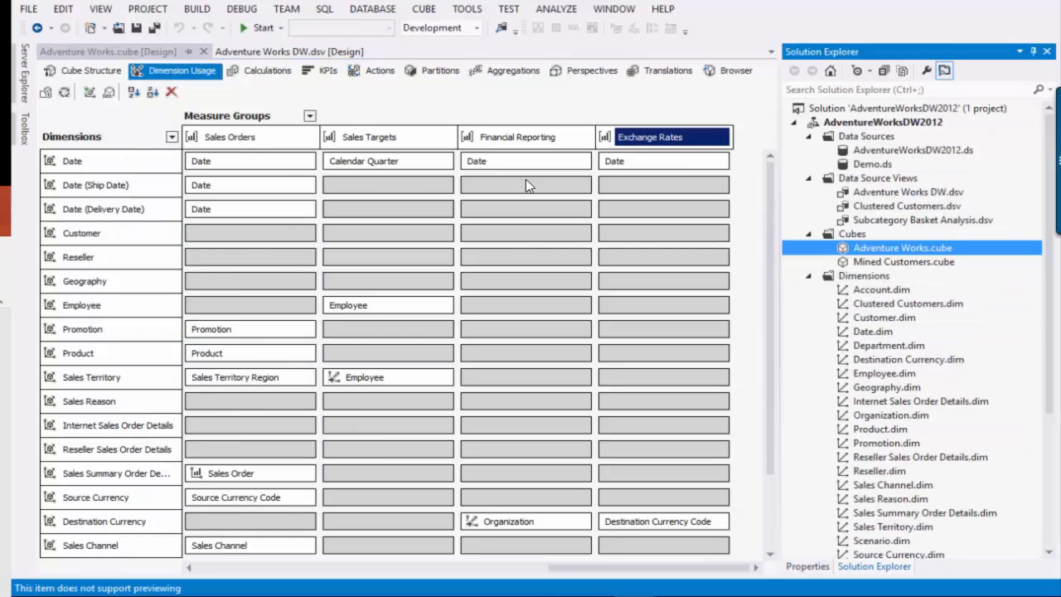
pyautogui.rightClick(832, 108)
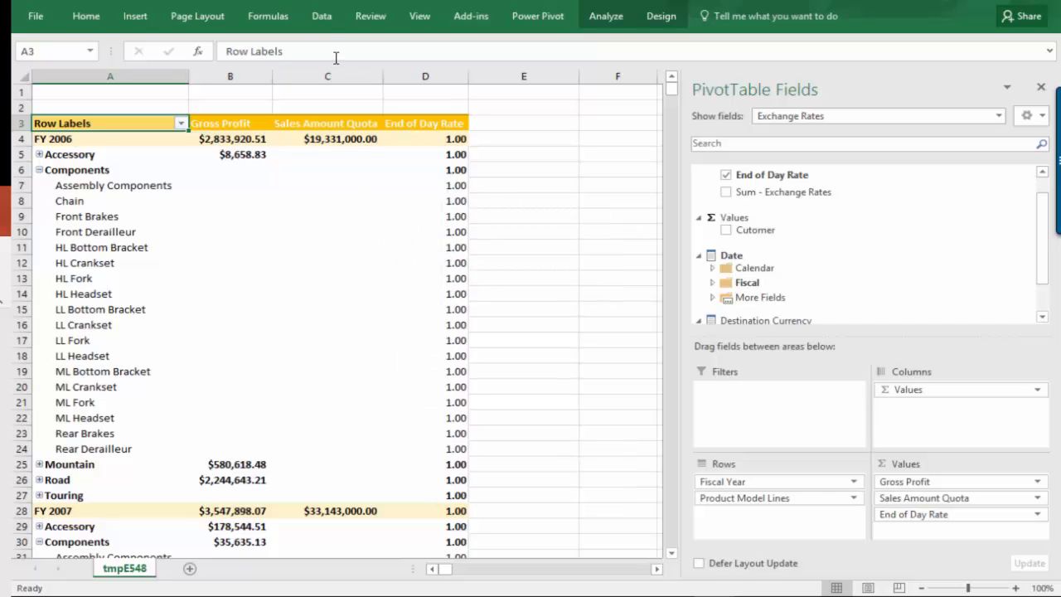
# In the Excel workbook, refresh all data connections to update the PivotTable
pyautogui.click(320, 23)
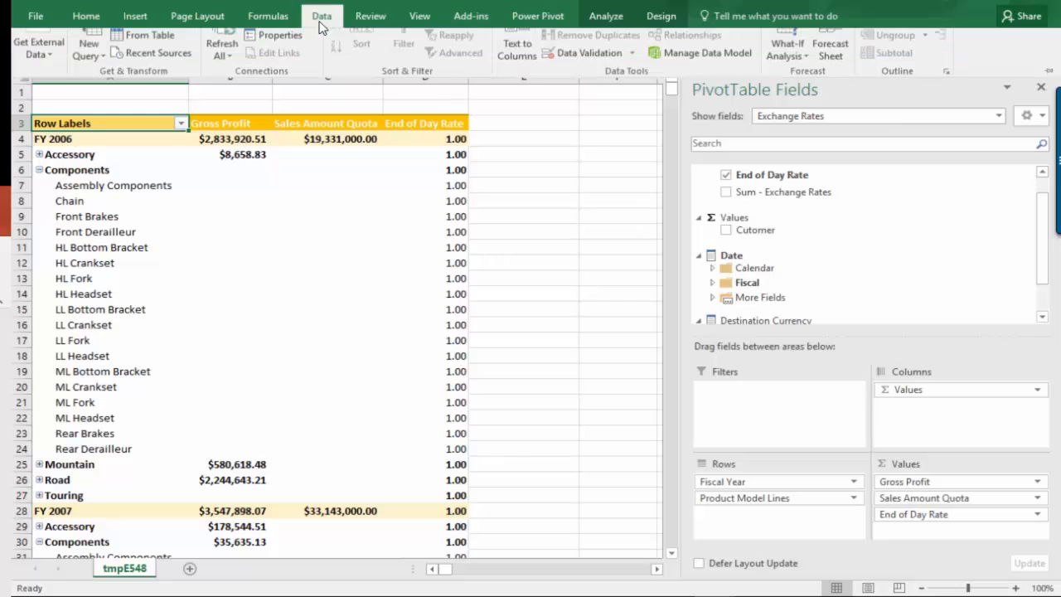
pyautogui.click(232, 81)
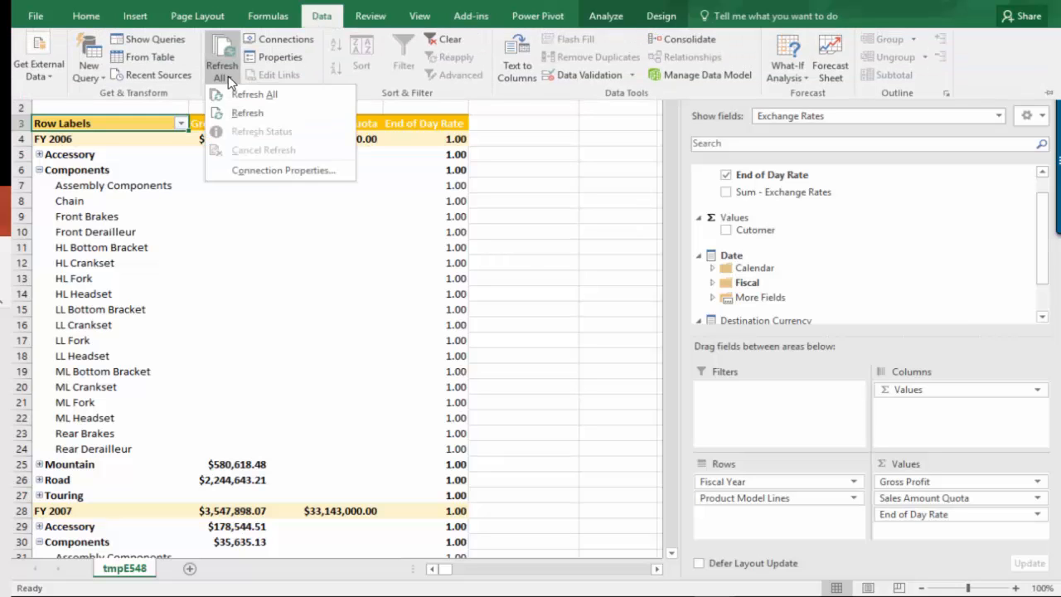
pyautogui.click(235, 96)
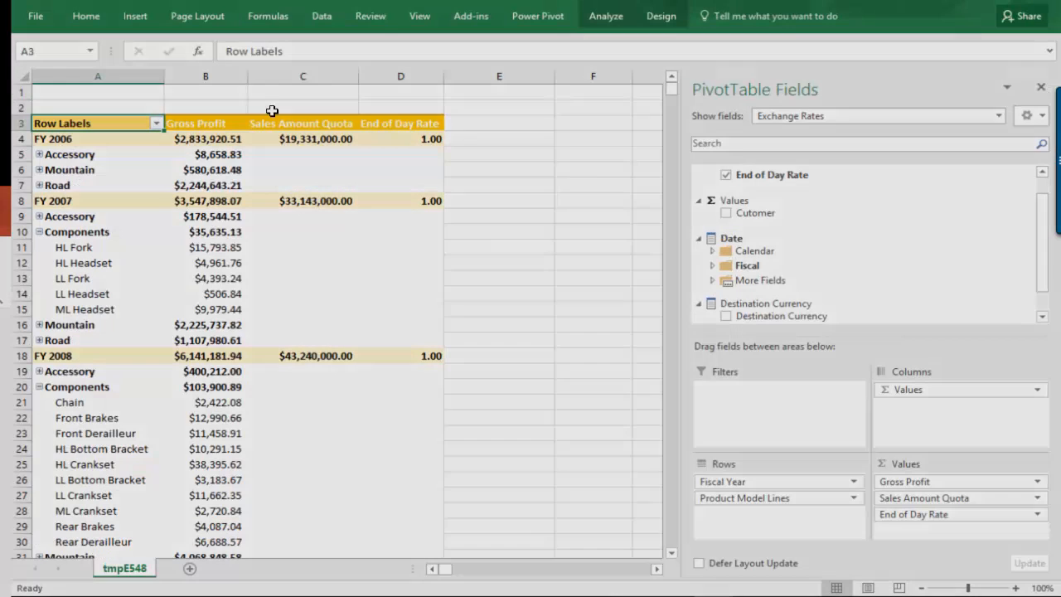